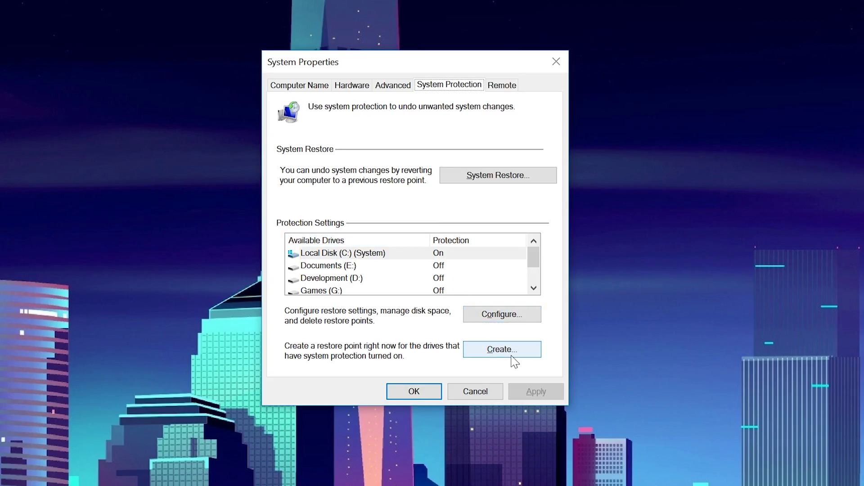
# Open the Create a restore point dialog from the System Protection tab
pyautogui.click(512, 354)
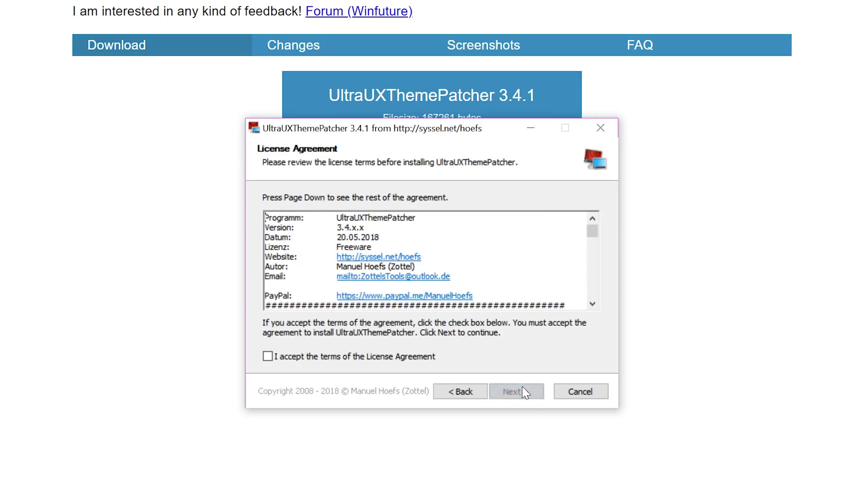
# Accept both UltraUXThemePatcher licence pages and install the theme patch
pyautogui.click(396, 358)
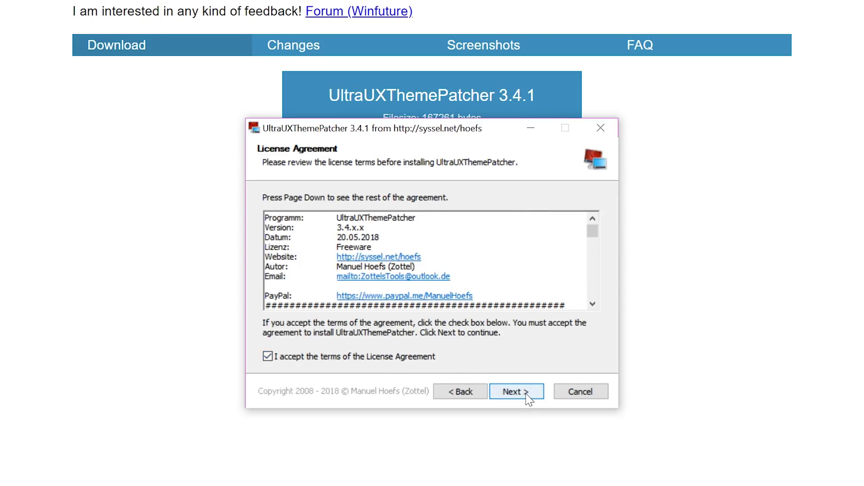
pyautogui.click(529, 398)
pyautogui.click(529, 398)
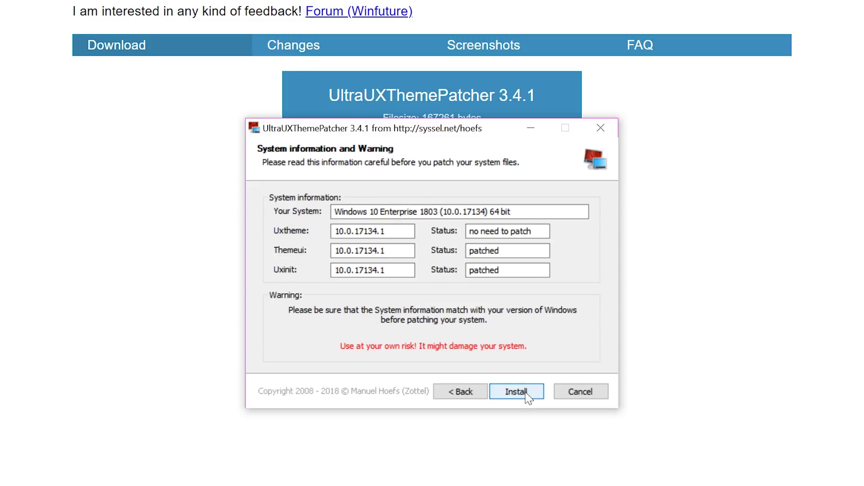
pyautogui.click(527, 396)
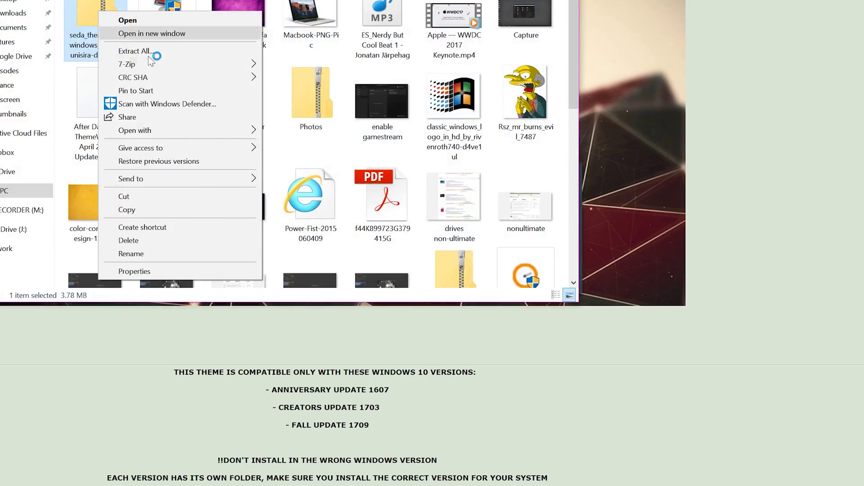
# Extract the seda_theme zip to the suggested folder and open SEDA Theme WINDOWS 10
pyautogui.click(152, 56)
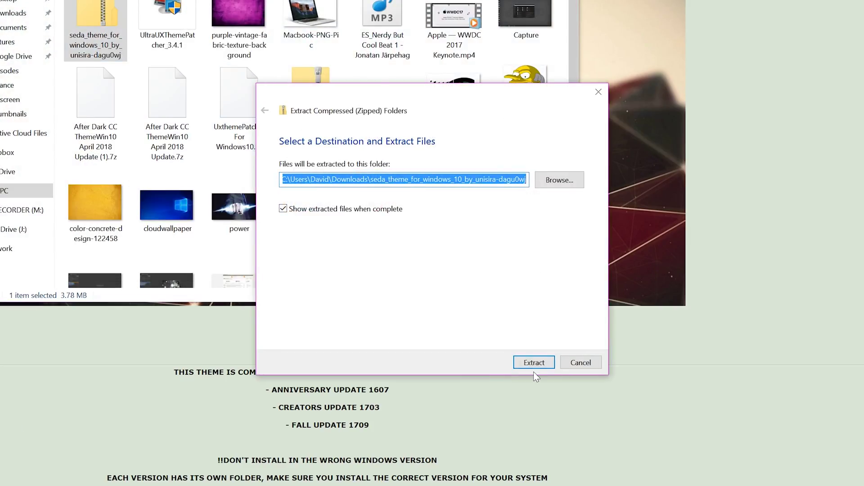
pyautogui.click(534, 368)
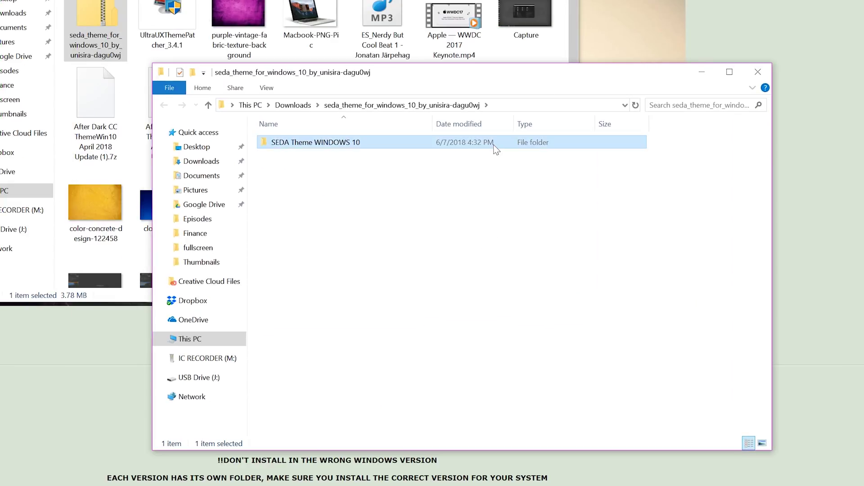
pyautogui.doubleClick(493, 144)
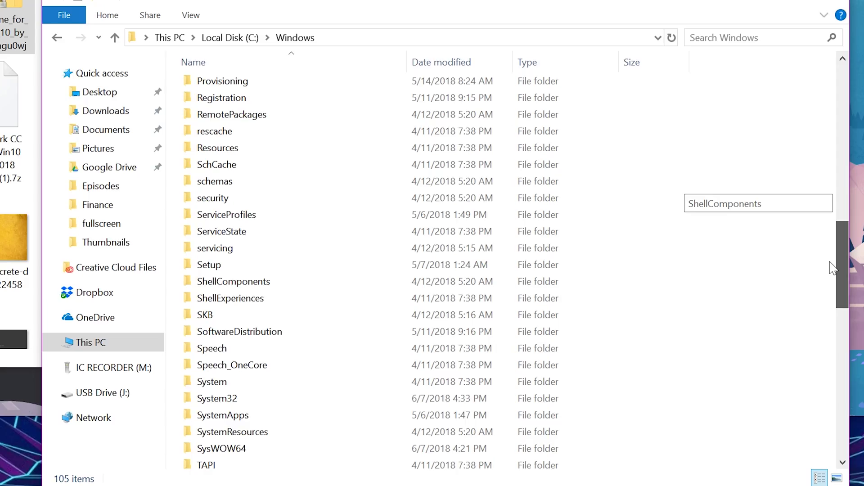
# Paste the Seda theme files into C:\Windows\Resources\Themes
pyautogui.doubleClick(286, 149)
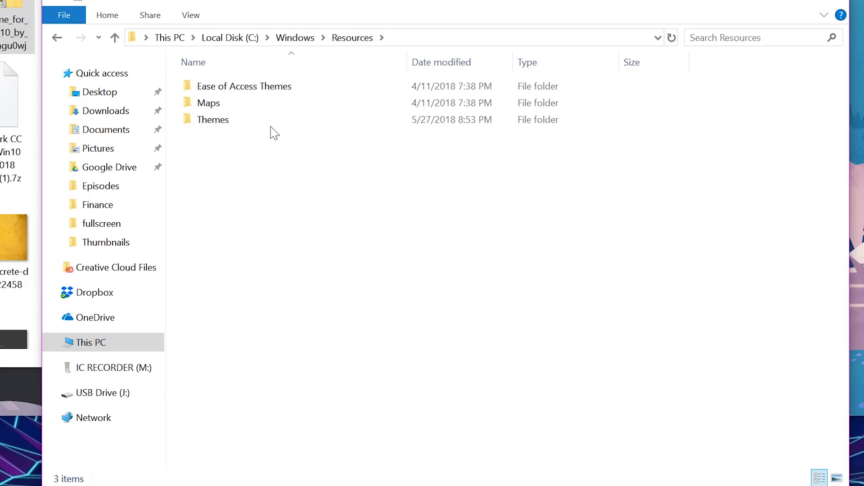
pyautogui.doubleClick(273, 120)
pyautogui.rightClick(312, 291)
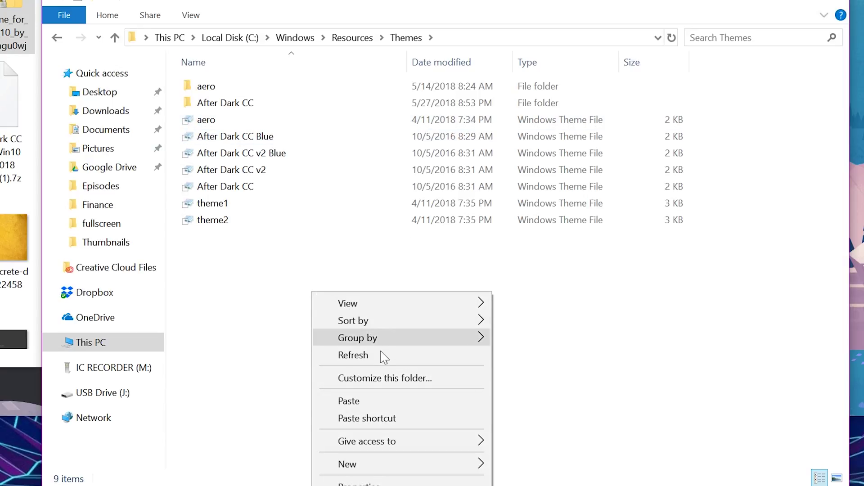
pyautogui.click(380, 401)
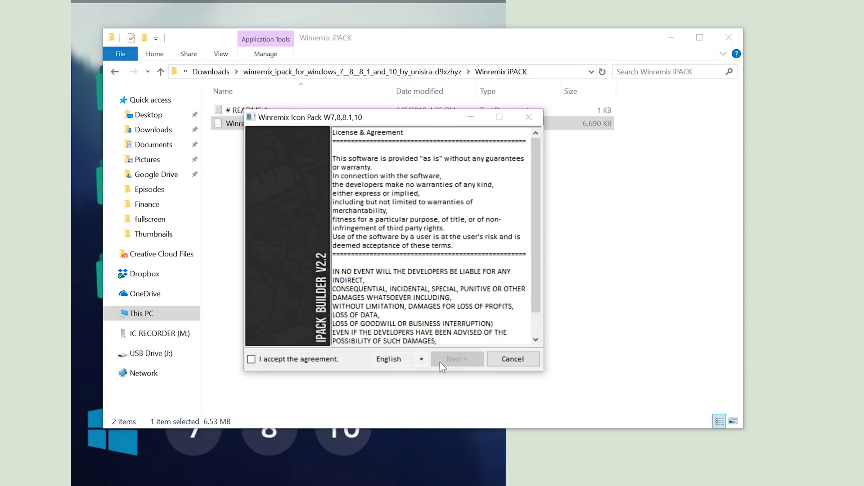
# Accept the Winremix iPack licence agreement and continue to the patch options page
pyautogui.click(314, 360)
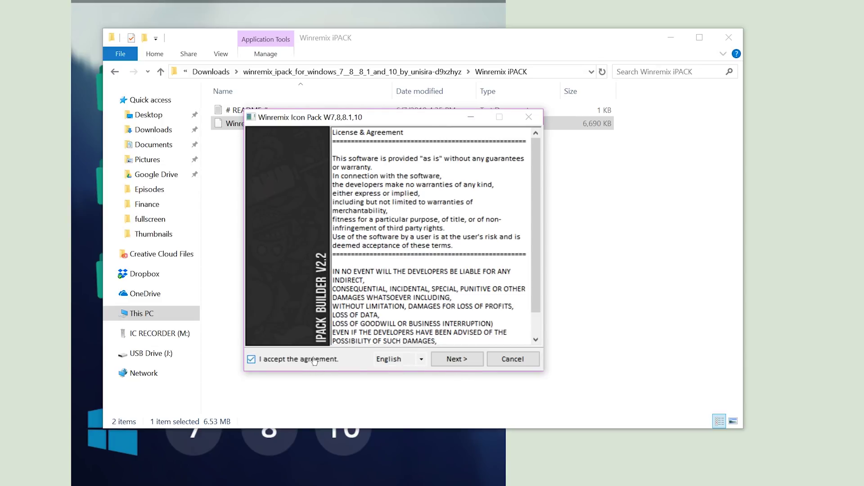
pyautogui.click(455, 360)
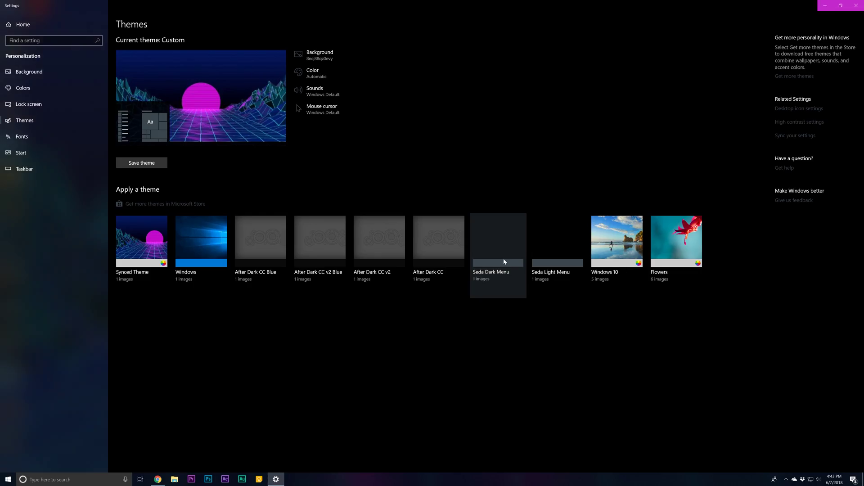
# Minimise Settings and open a new File Explorer window at Quick access
pyautogui.click(823, 8)
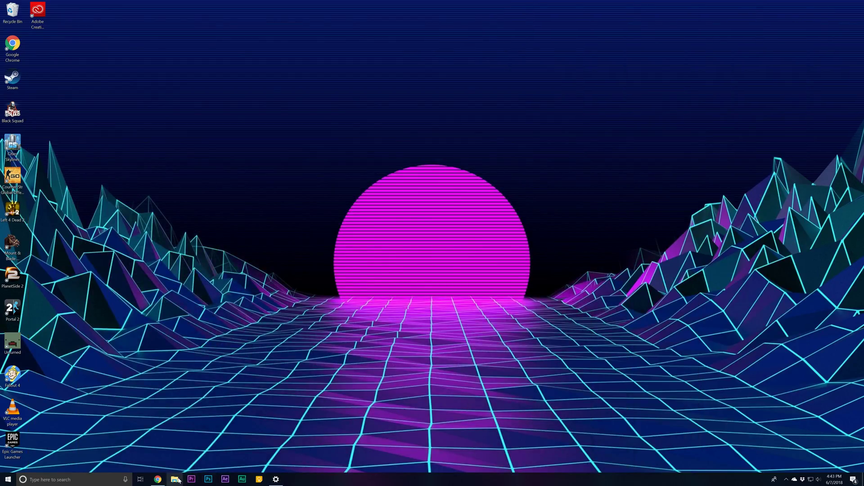
pyautogui.press('super+e')
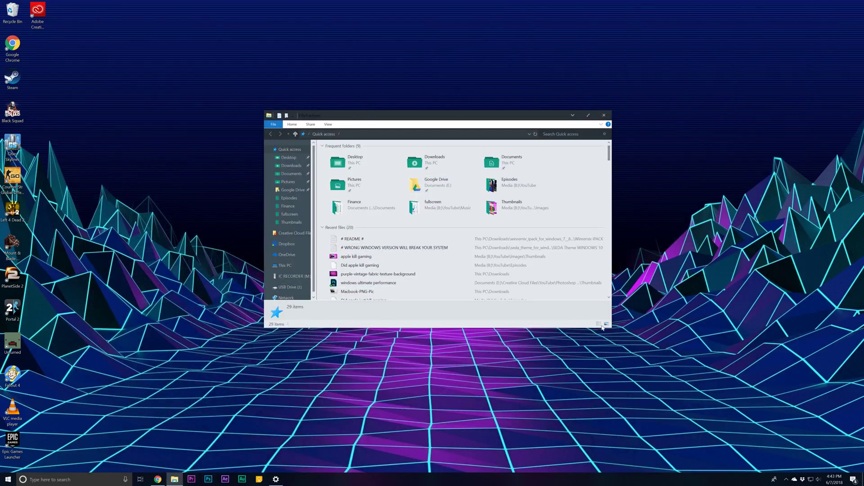
pyautogui.scroll(-5, 422, 247)
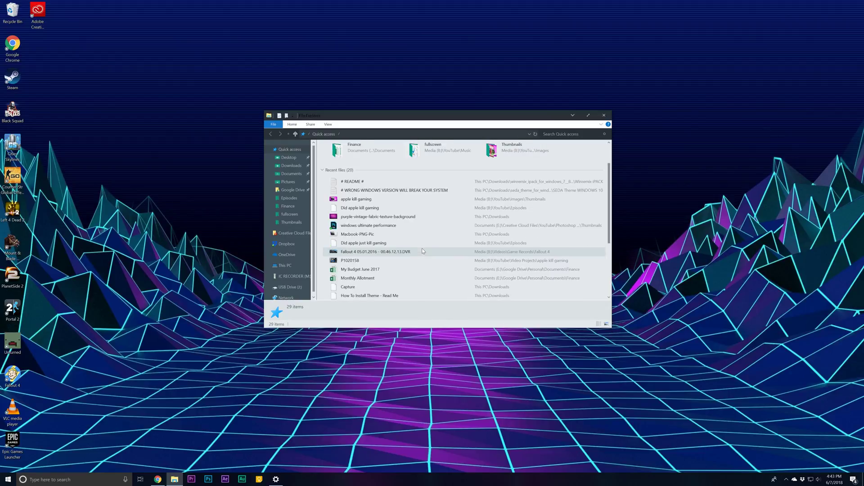
pyautogui.scroll(5, 427, 203)
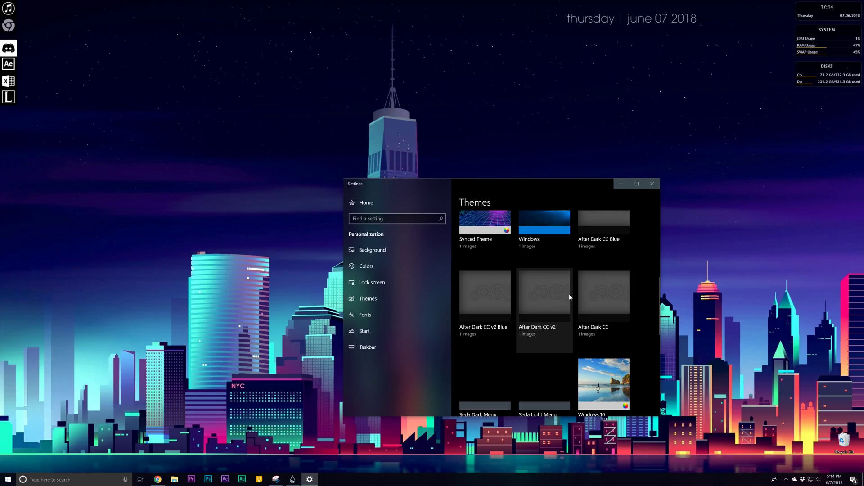
# Apply the After Dark CC v2 theme, close Settings, and open Local Disk (C:) in File Explorer
pyautogui.click(557, 295)
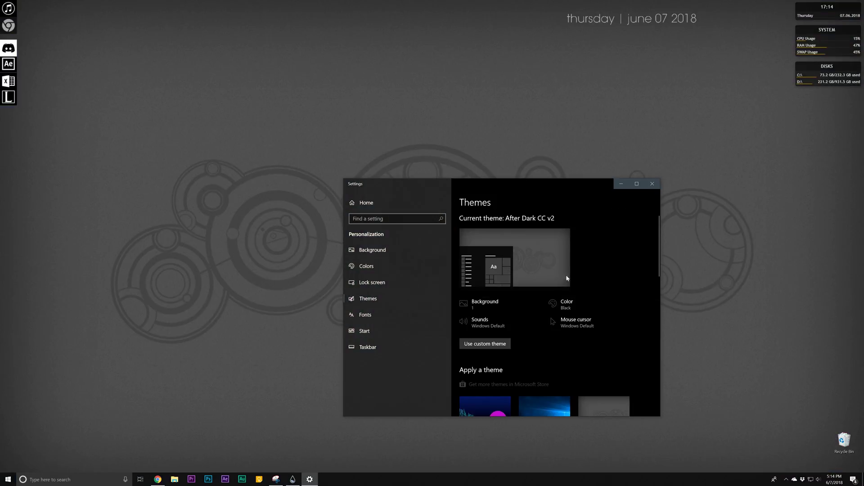
pyautogui.click(652, 183)
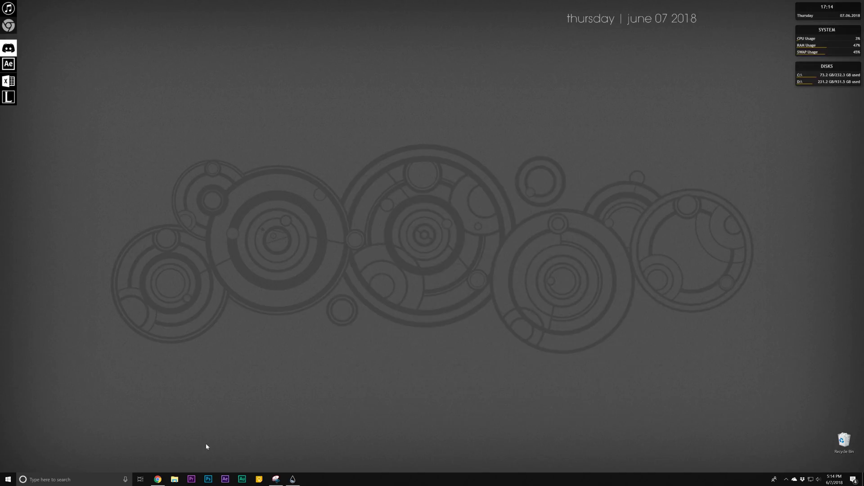
pyautogui.press('super+e')
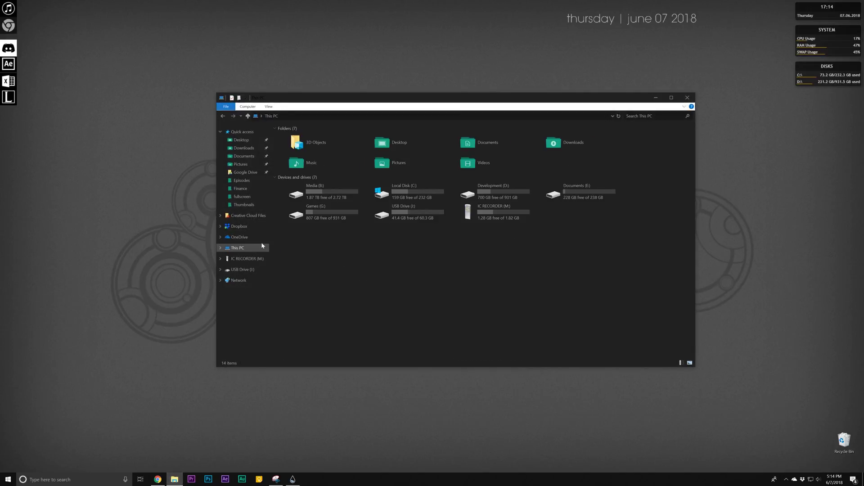
pyautogui.doubleClick(408, 191)
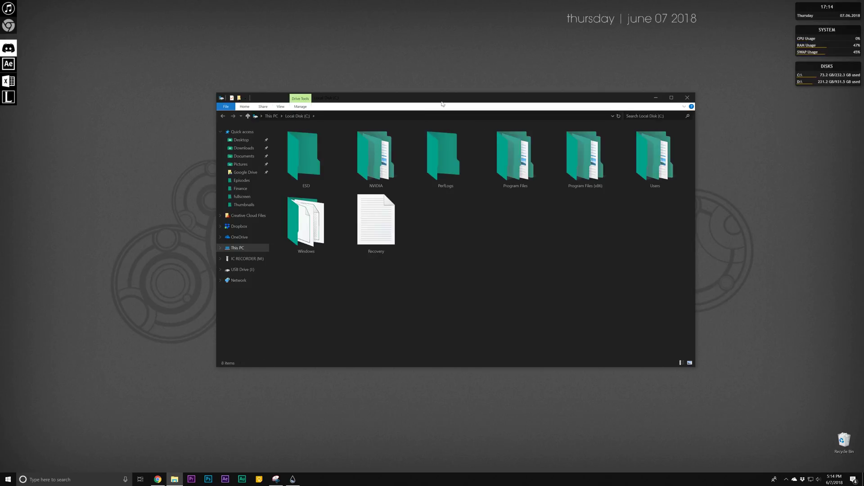
pyautogui.moveTo(442, 103); pyautogui.dragTo(400, 96)
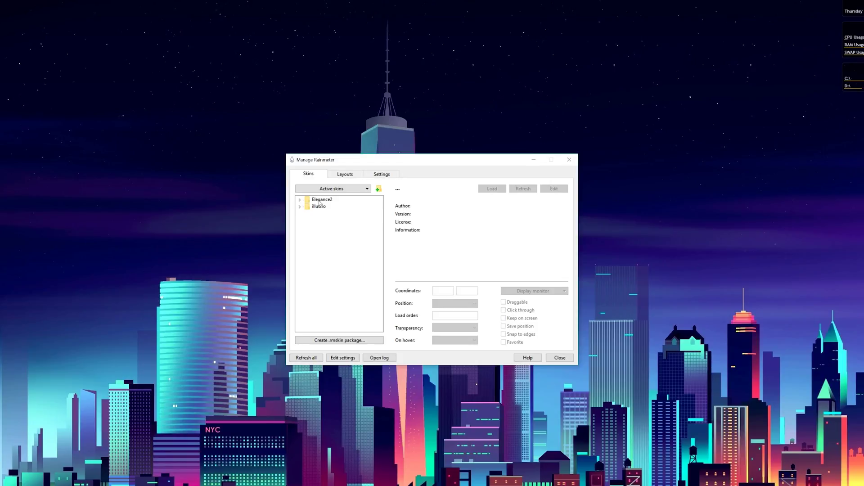
# Load Elegance2's Date_hori1 widget, drag it to the top-right, and expand the Clock skins
pyautogui.click(300, 200)
pyautogui.click(307, 213)
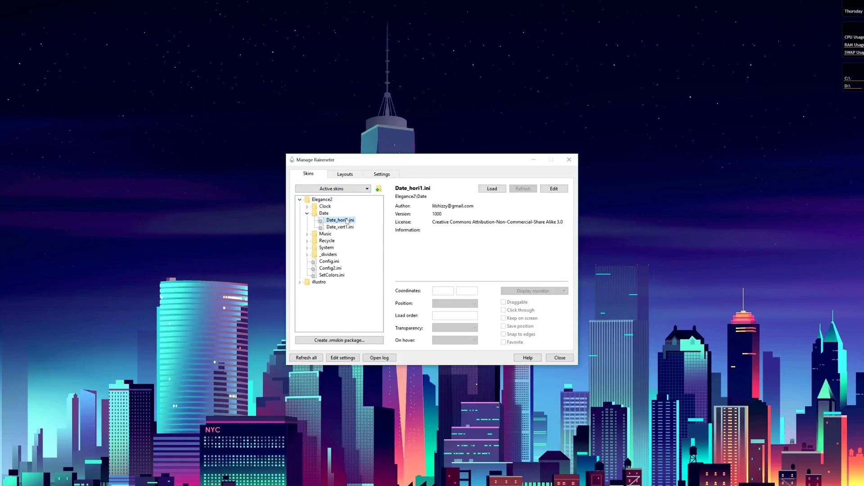
pyautogui.click(491, 189)
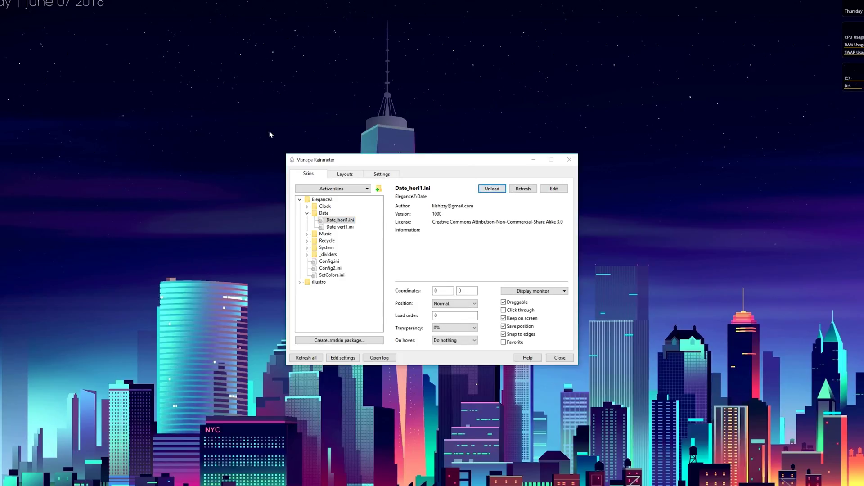
pyautogui.moveTo(99, 5); pyautogui.dragTo(724, 18)
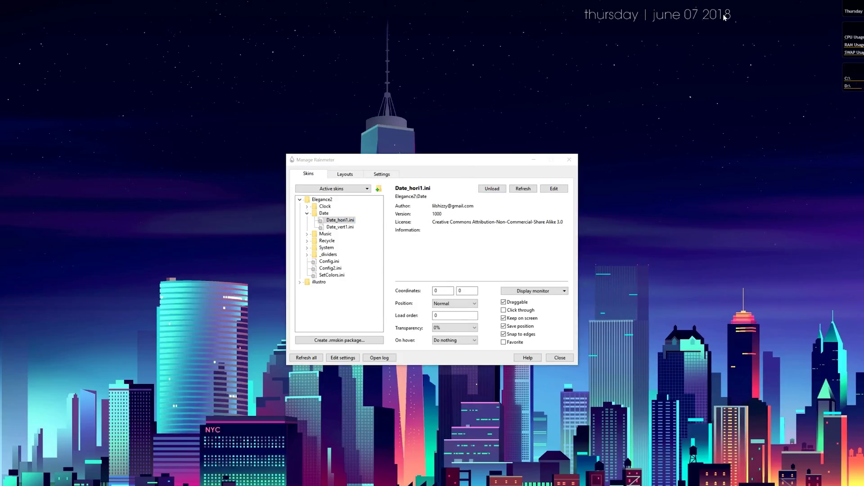
pyautogui.click(506, 174)
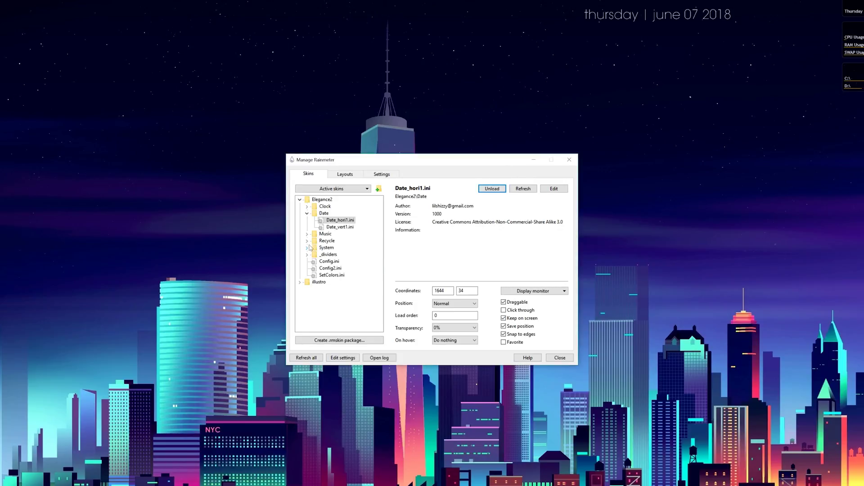
pyautogui.click(308, 207)
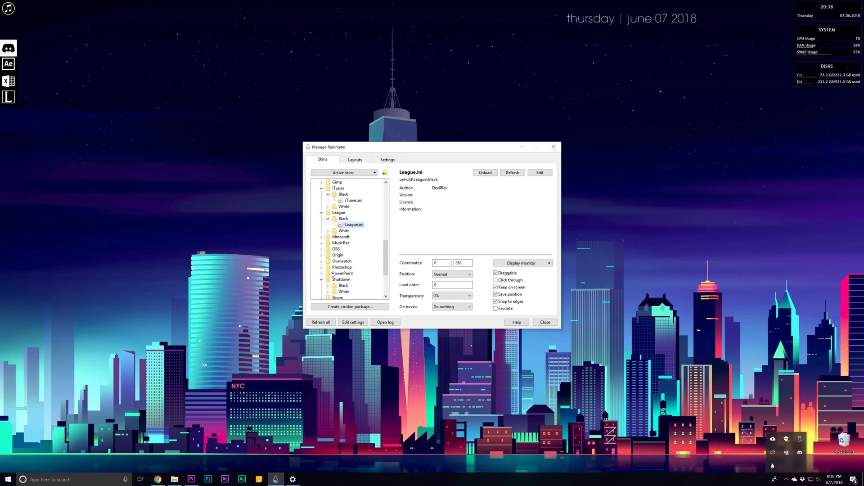
# Load the black OBS launcher icon and place it below the L icon
pyautogui.click(321, 249)
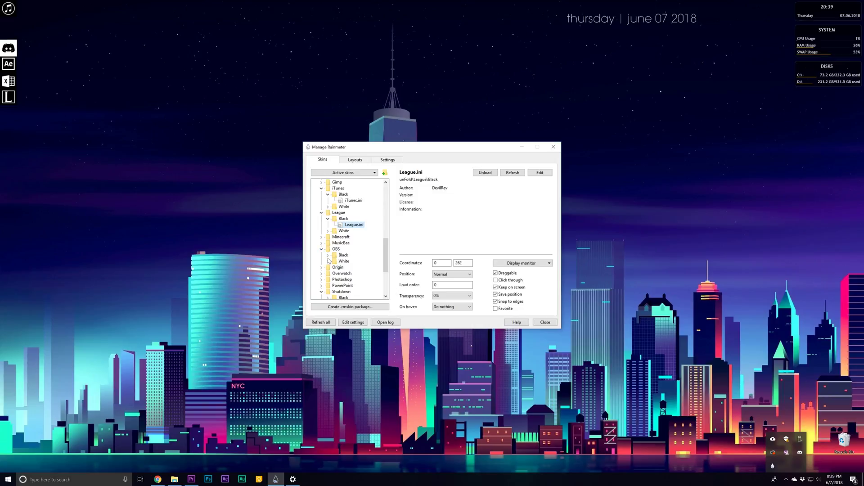
pyautogui.click(328, 255)
pyautogui.rightClick(351, 261)
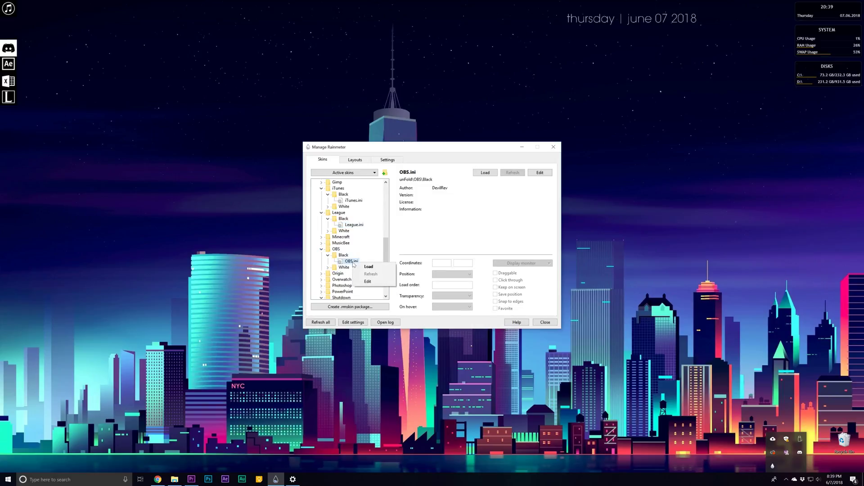
pyautogui.click(368, 266)
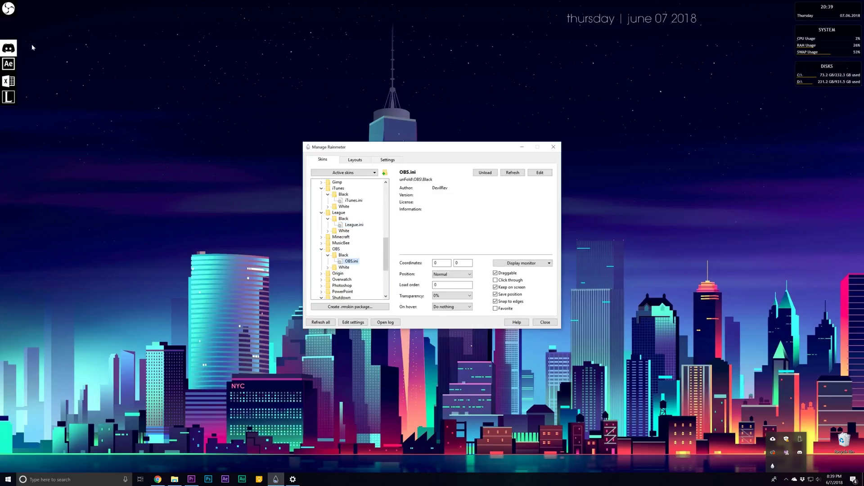
pyautogui.moveTo(10, 9); pyautogui.dragTo(18, 113)
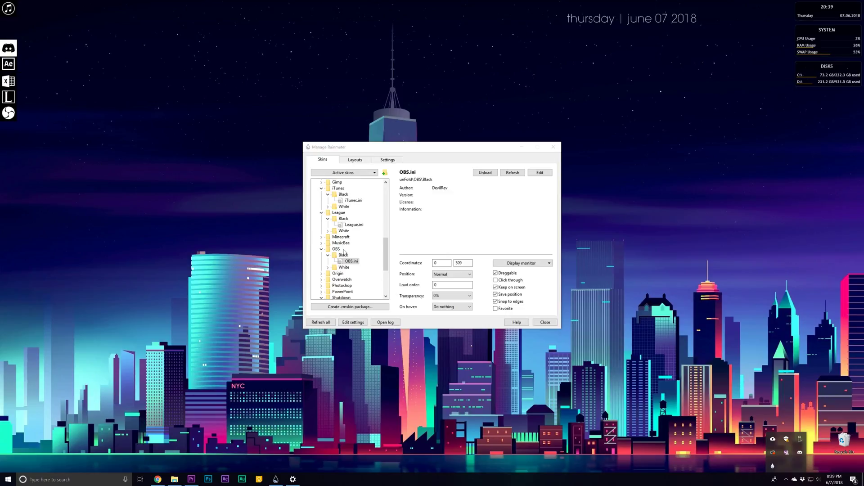
# Load the black Photoshop launcher icon and drag it into the left launcher
pyautogui.scroll(-2, 345, 251)
pyautogui.click(322, 249)
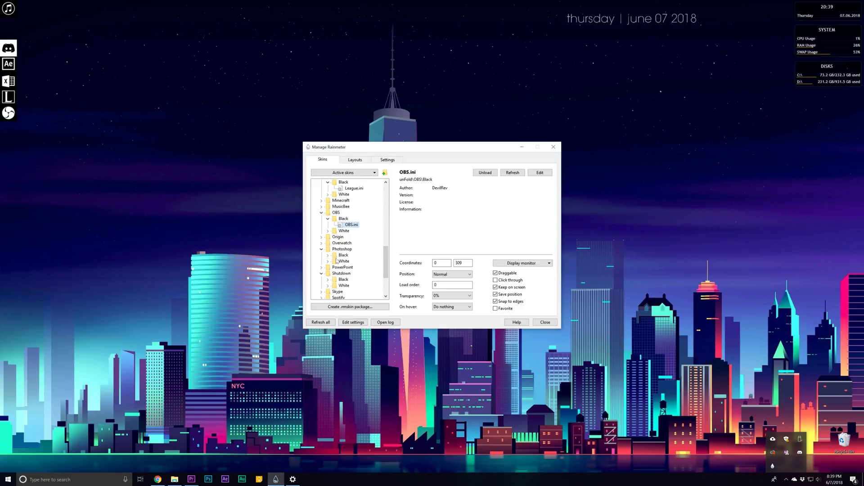
pyautogui.click(328, 256)
pyautogui.click(357, 261)
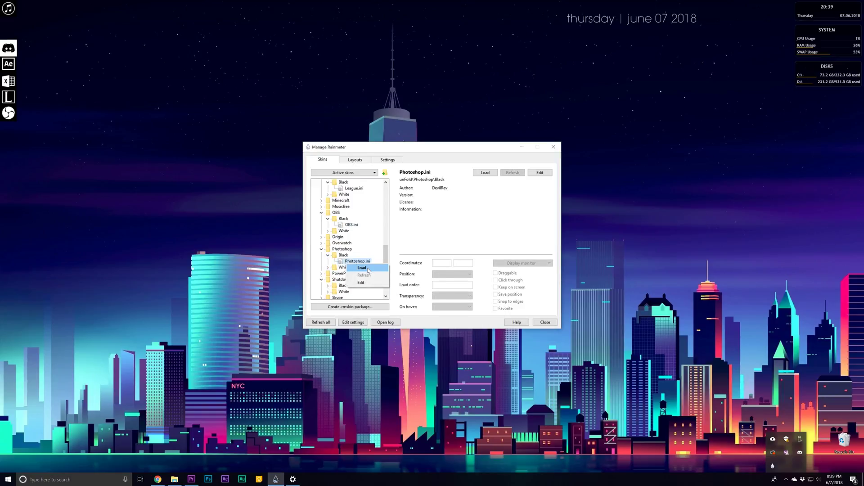
pyautogui.doubleClick(362, 261)
pyautogui.moveTo(1, 6); pyautogui.dragTo(1, 131)
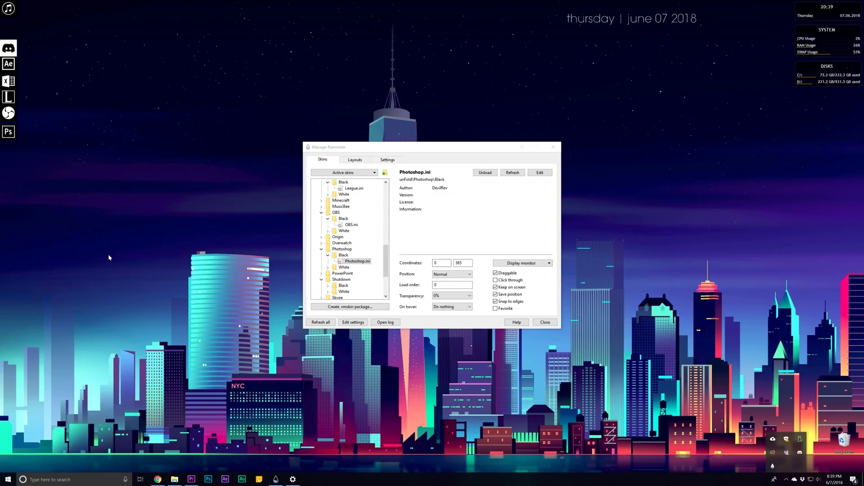